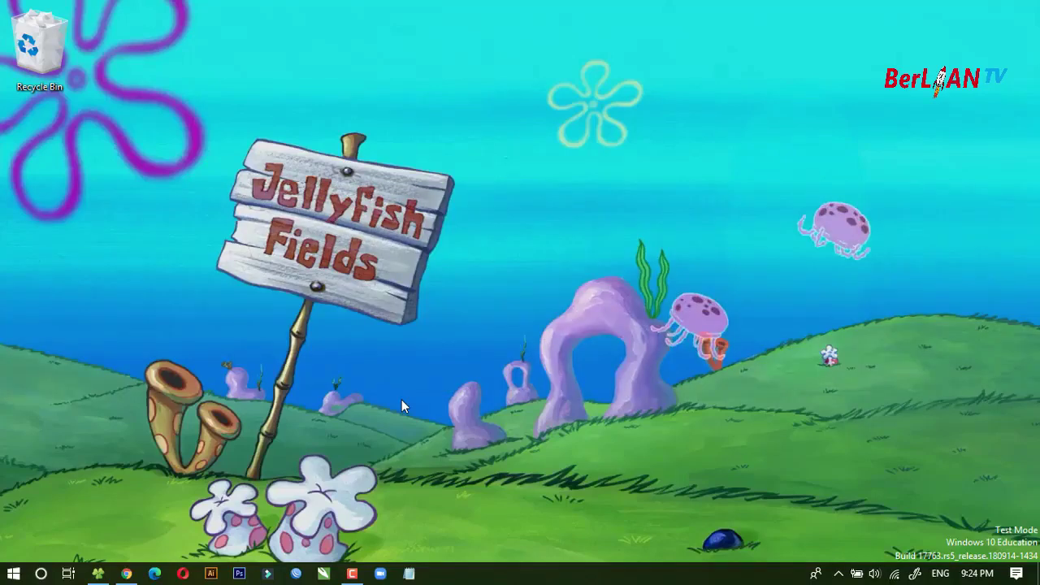
Step: Bring up the File Explorer window and look over the subfolders of BerLIAN School
click(98, 573)
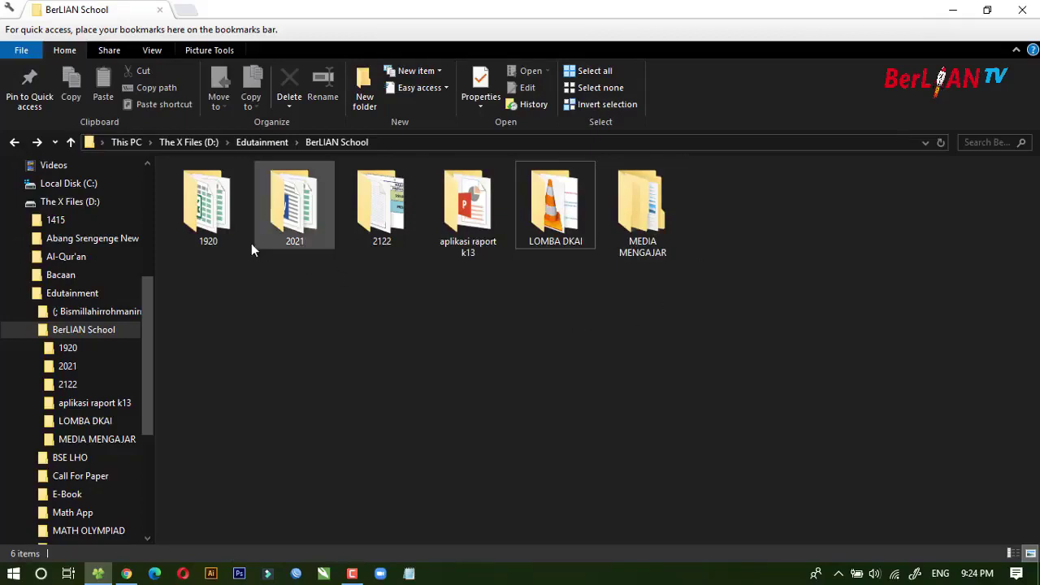
click(227, 237)
click(256, 287)
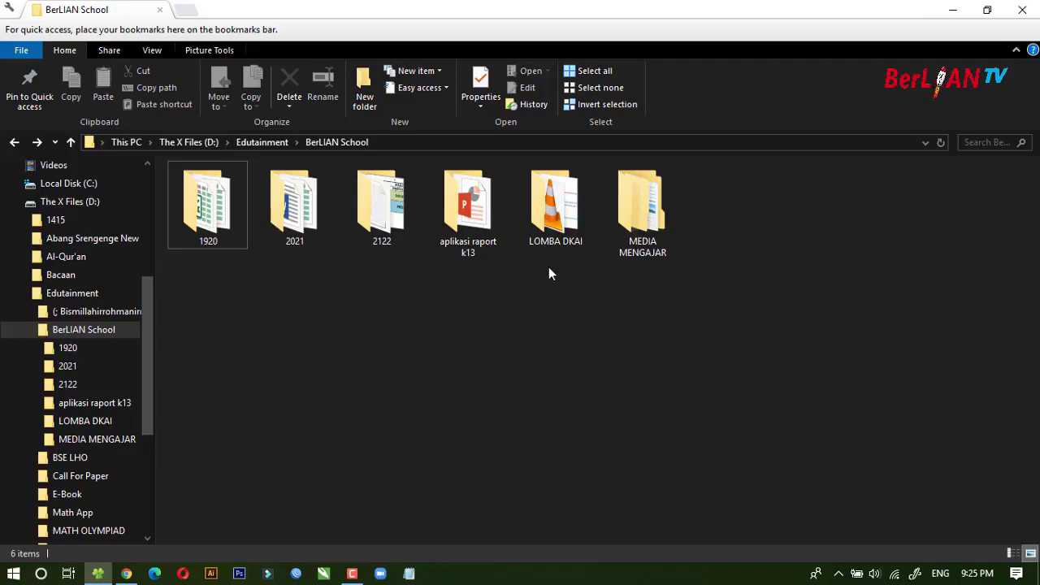
mouse_move(220, 221)
mouse_move(388, 215)
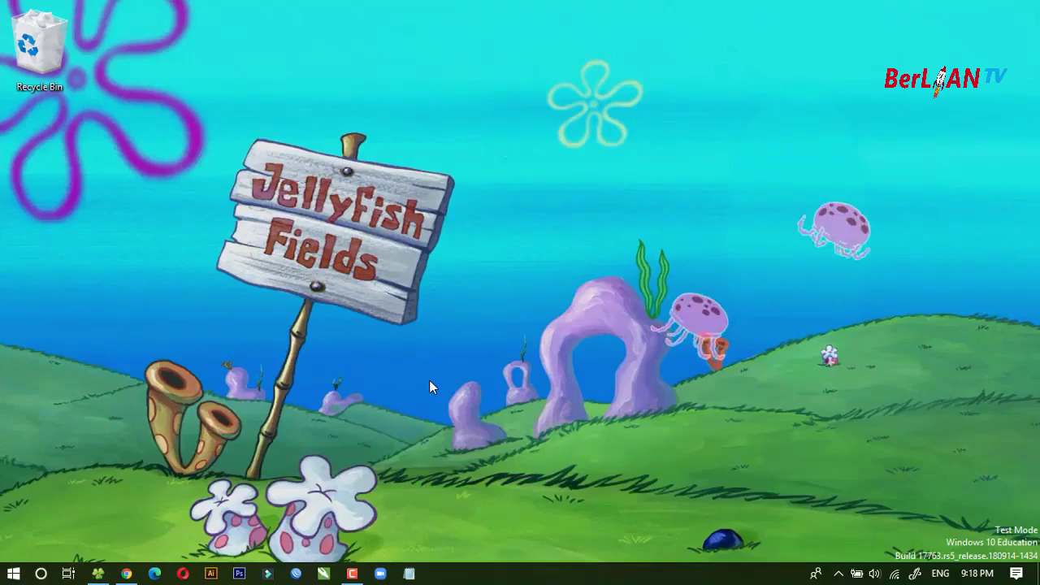
Step: Switch to File Explorer and create a folder named FOLDER COBA inside the BerLIAN School folder
click(98, 574)
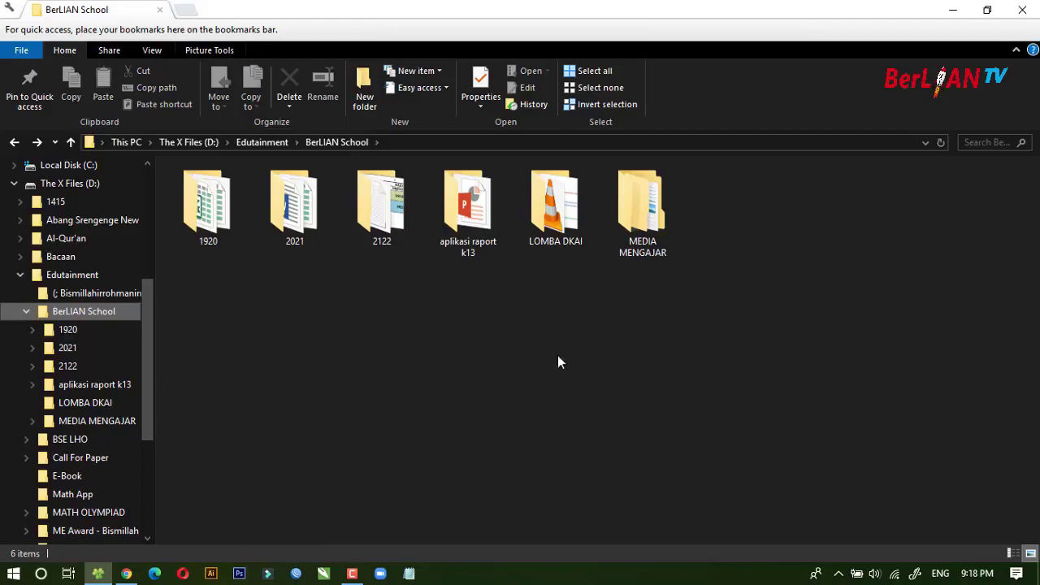
click(398, 329)
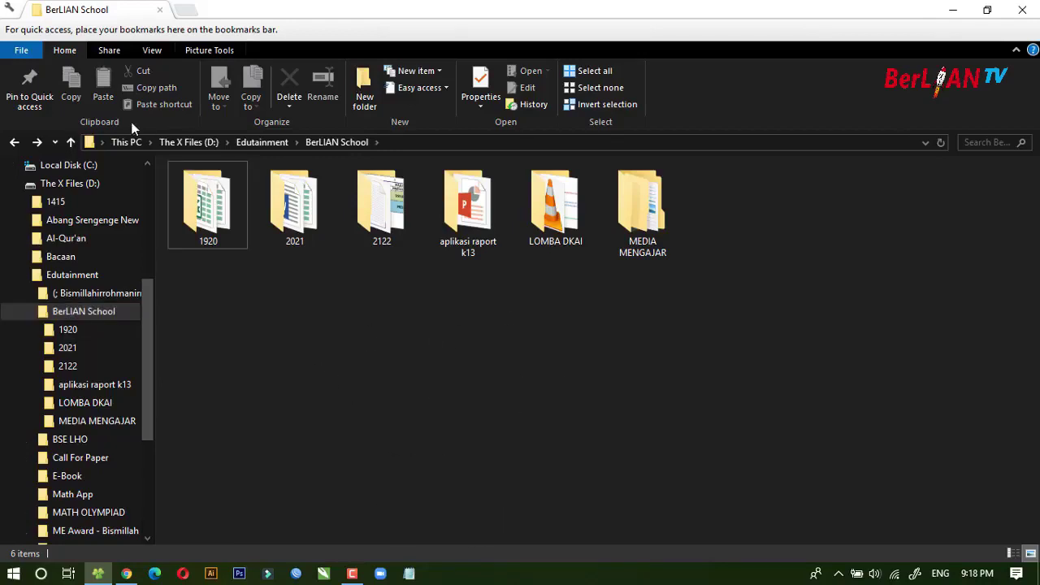
click(366, 78)
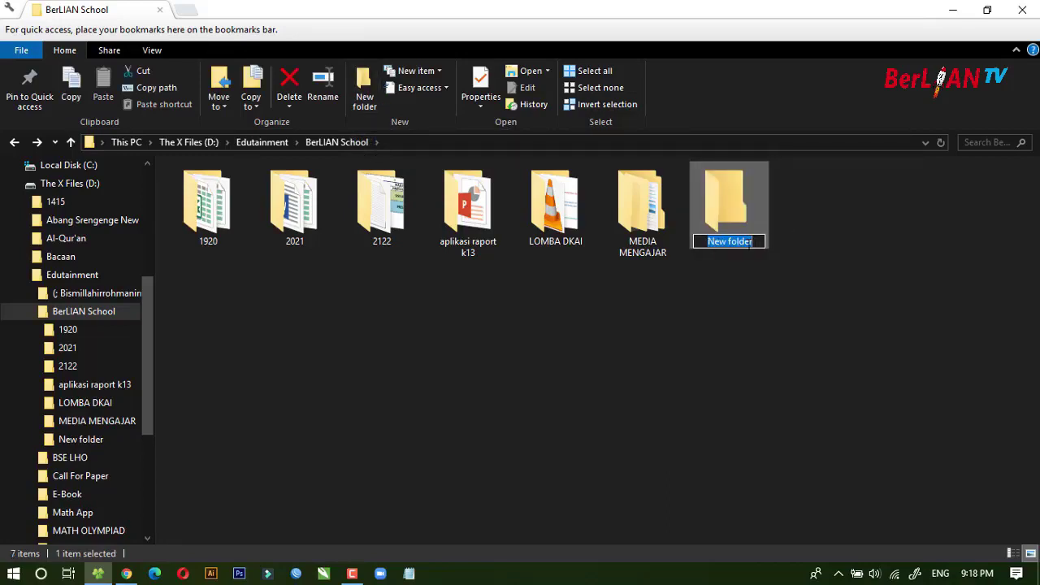
text(F)
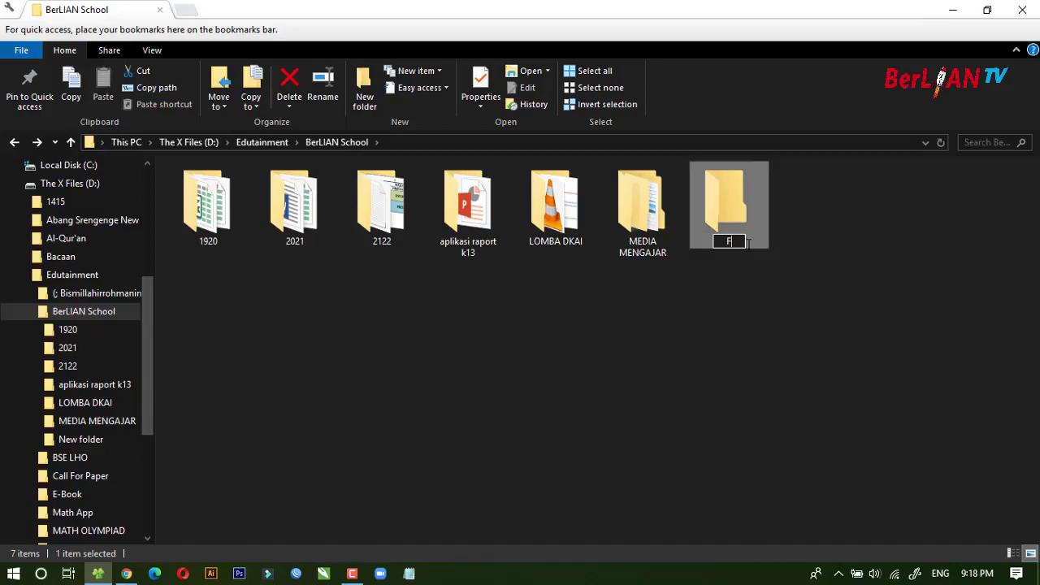
text(OLDER COBA)
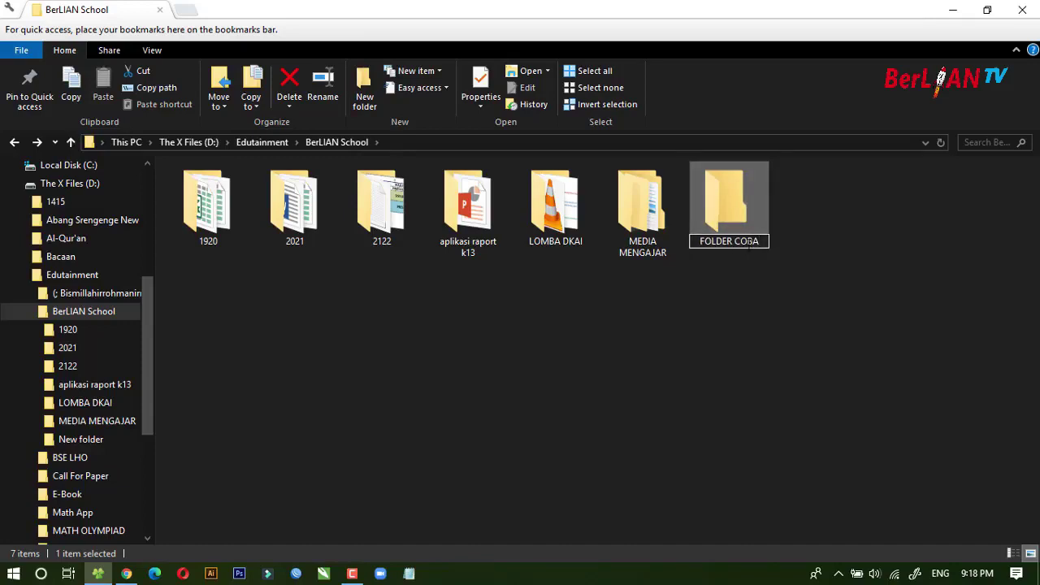
key(Return)
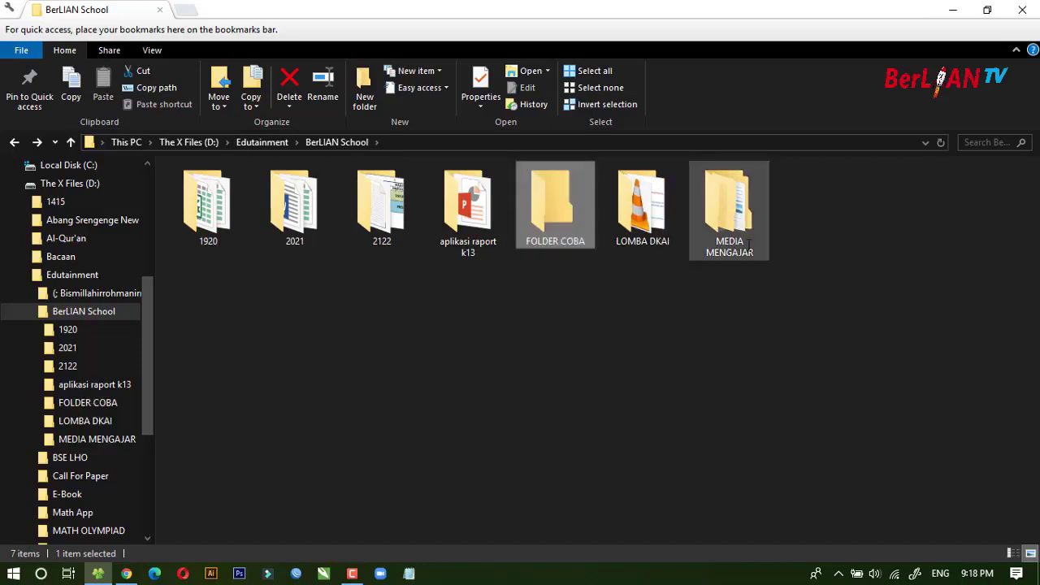
click(584, 312)
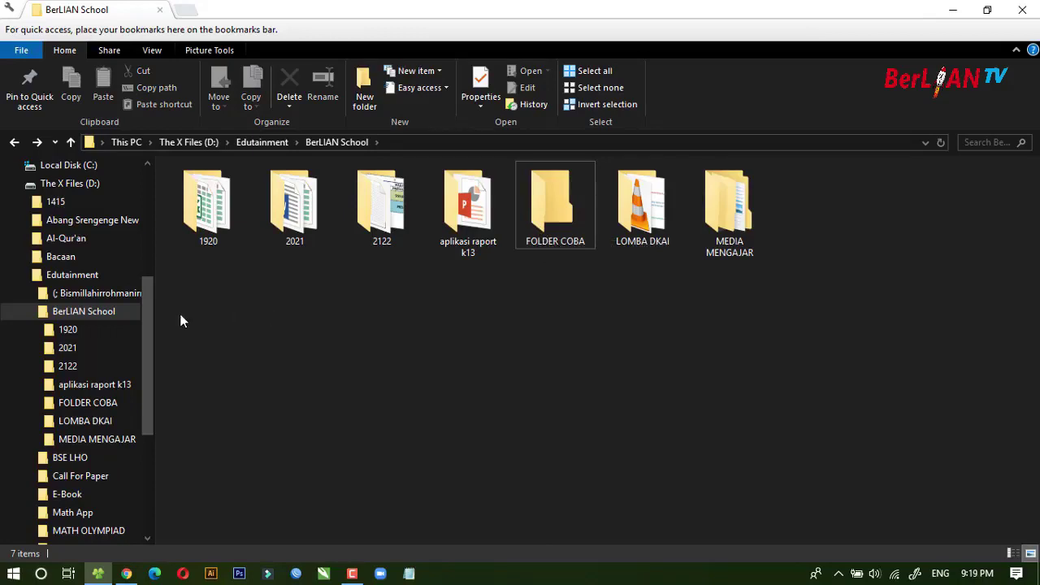
Step: Create a new subfolder of BerLIAN School from its entry in the folder tree and name it COBA 2
right_click(83, 316)
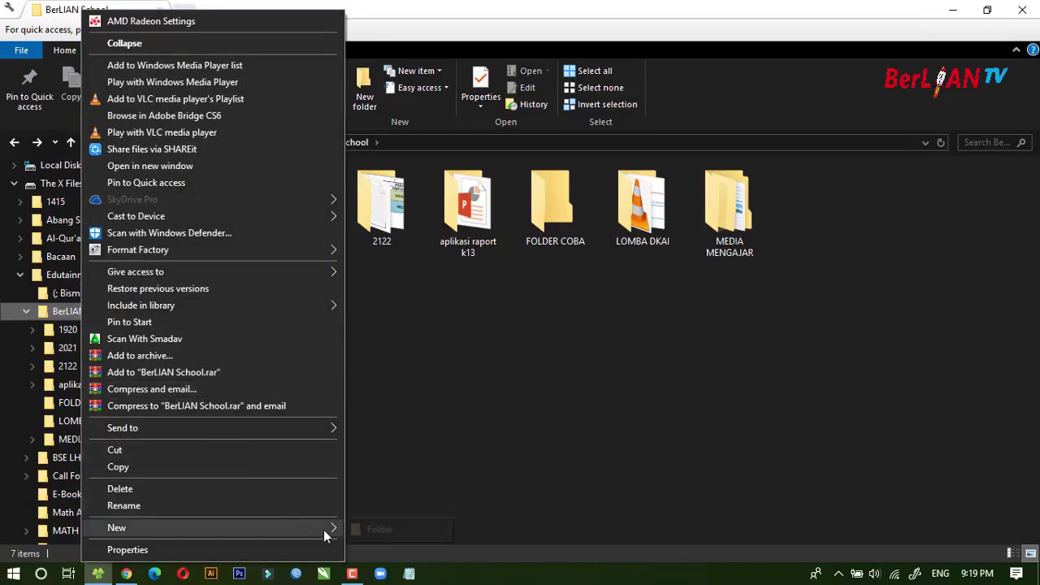
mouse_move(323, 530)
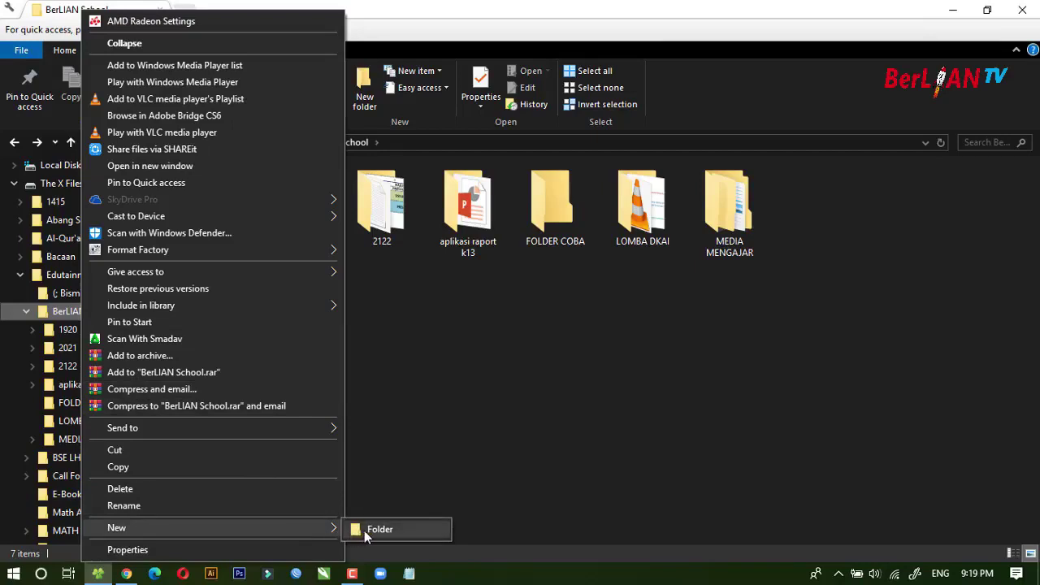
click(363, 531)
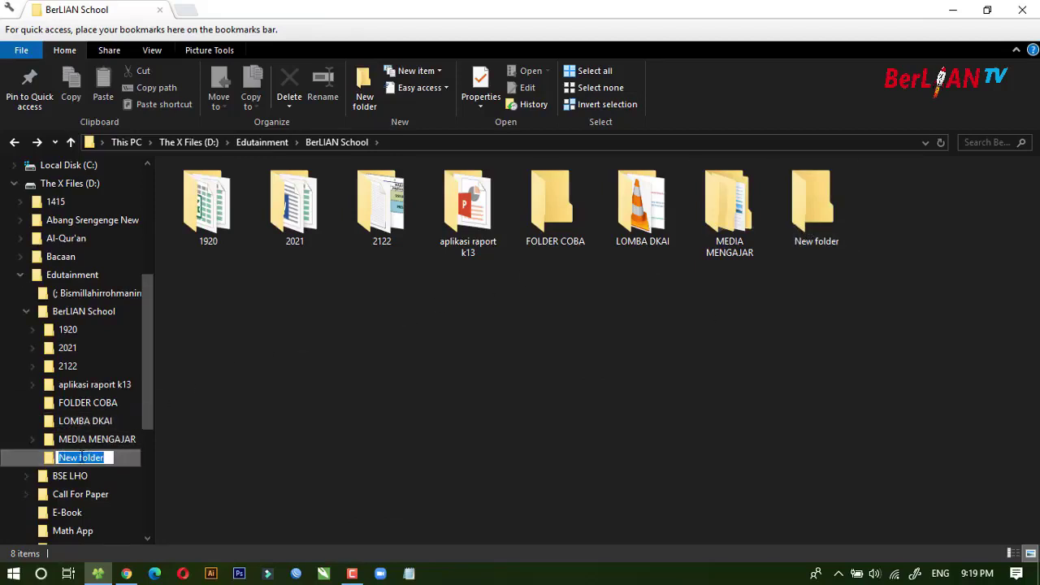
text(COBA)
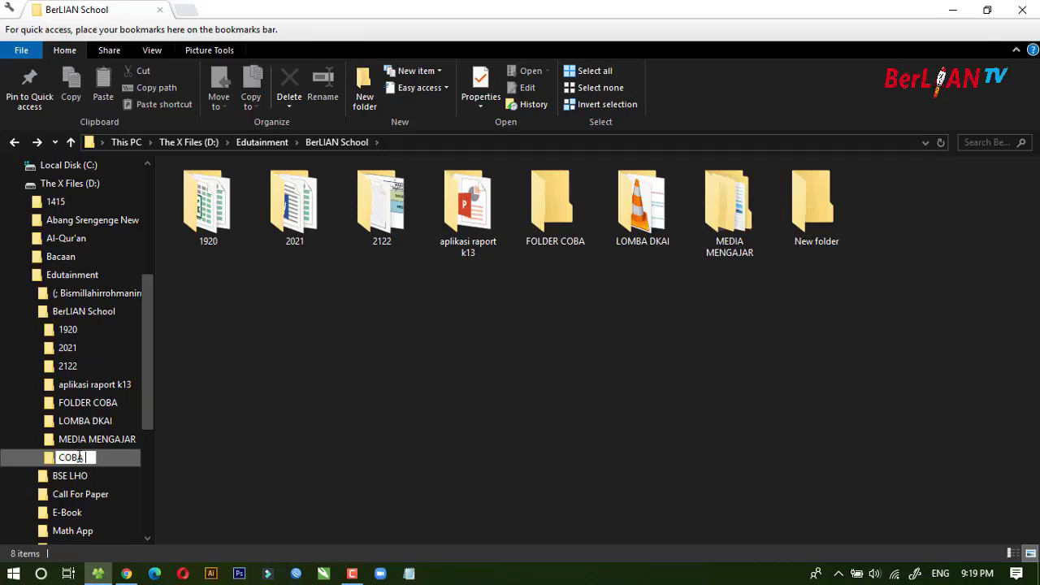
text(2)
key(Return)
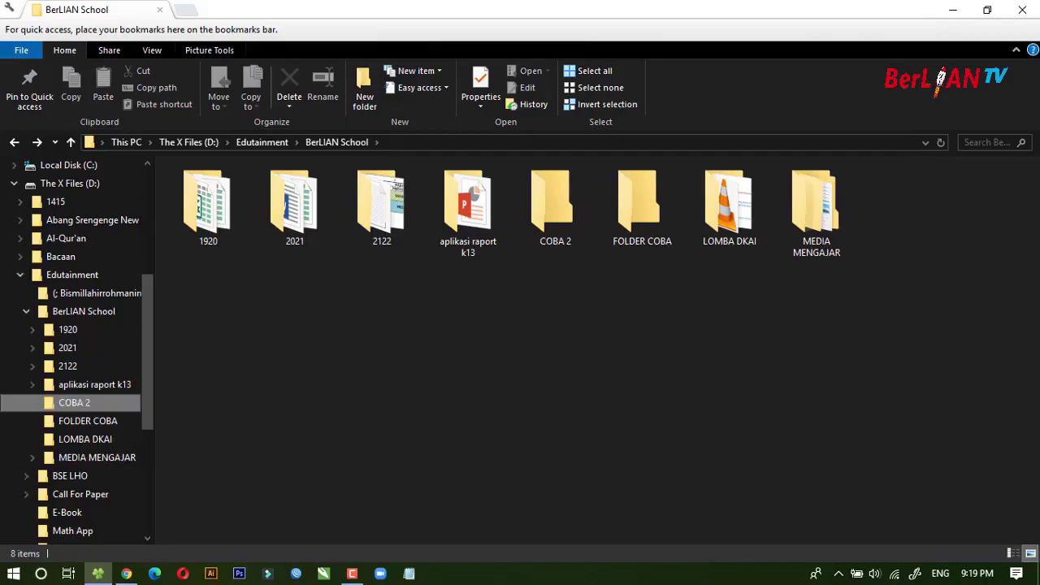
Step: Add another folder named COBA 3 among the contents of the BerLIAN School folder
click(412, 380)
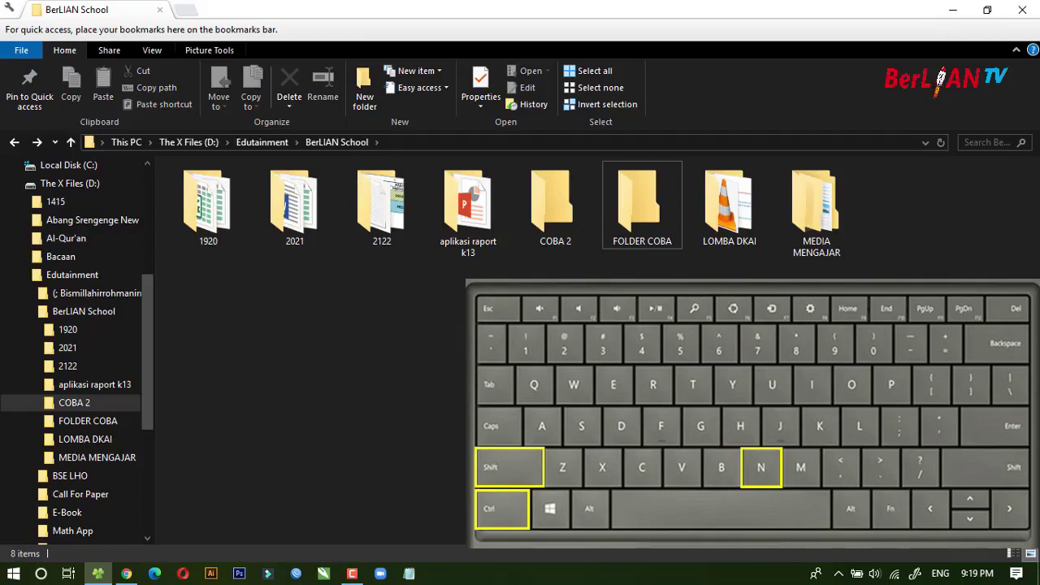
key(ctrl+shift+n)
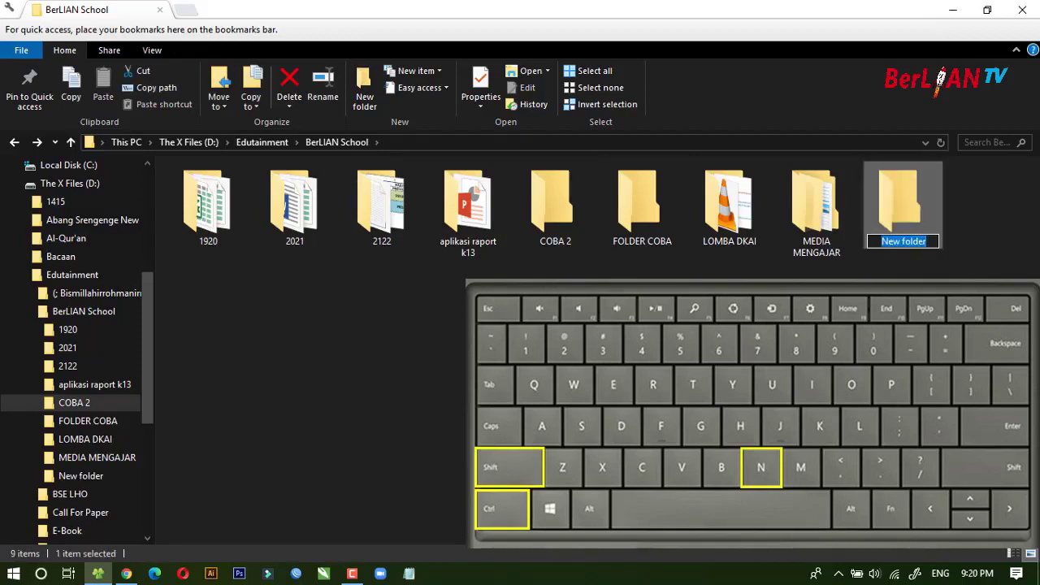
text(COBA)
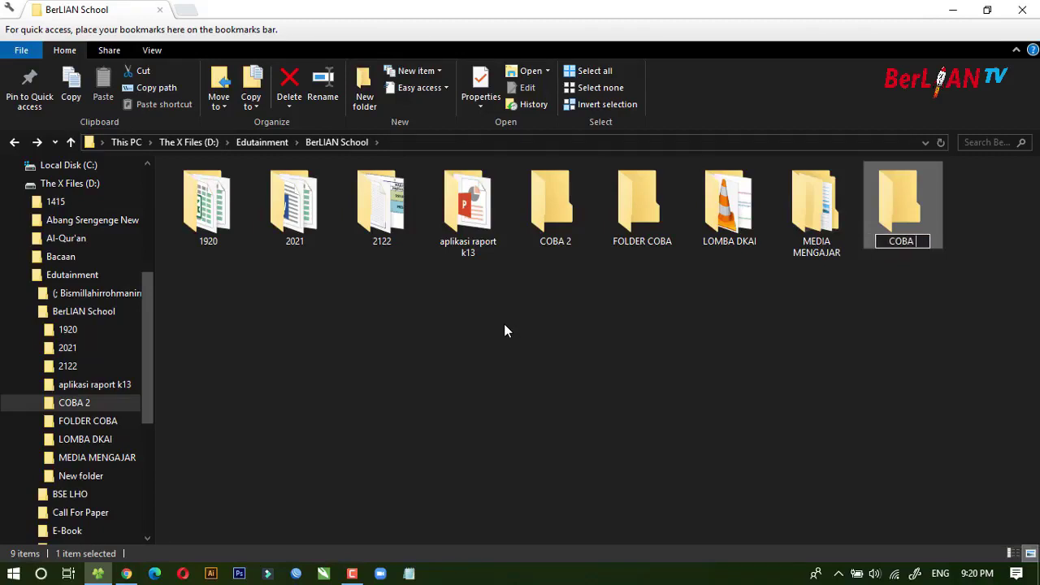
text( 3)
key(Return)
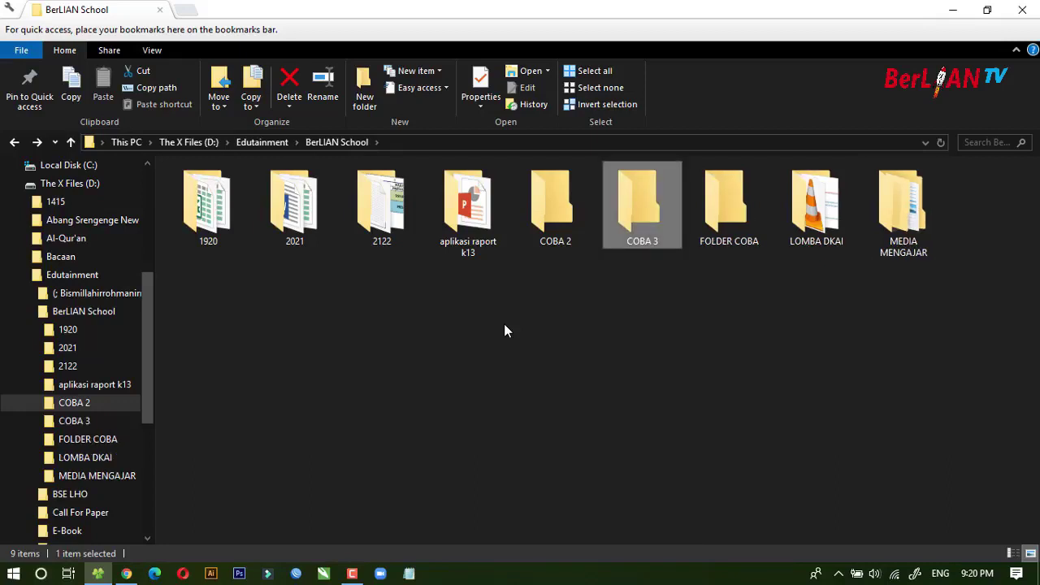
click(547, 336)
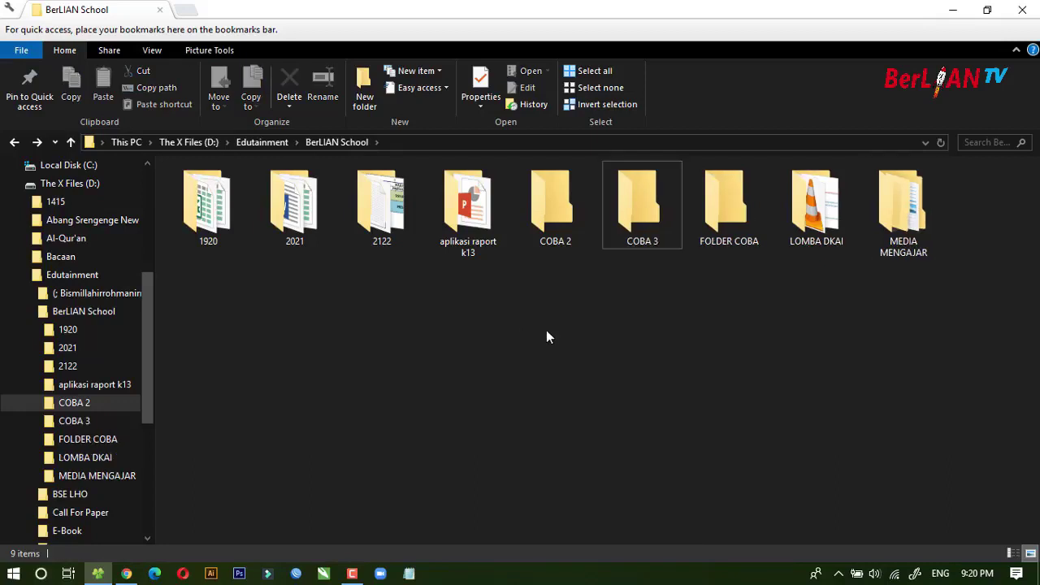
Step: Minimize File Explorer and create a folder named COBA 4 on the desktop
click(952, 10)
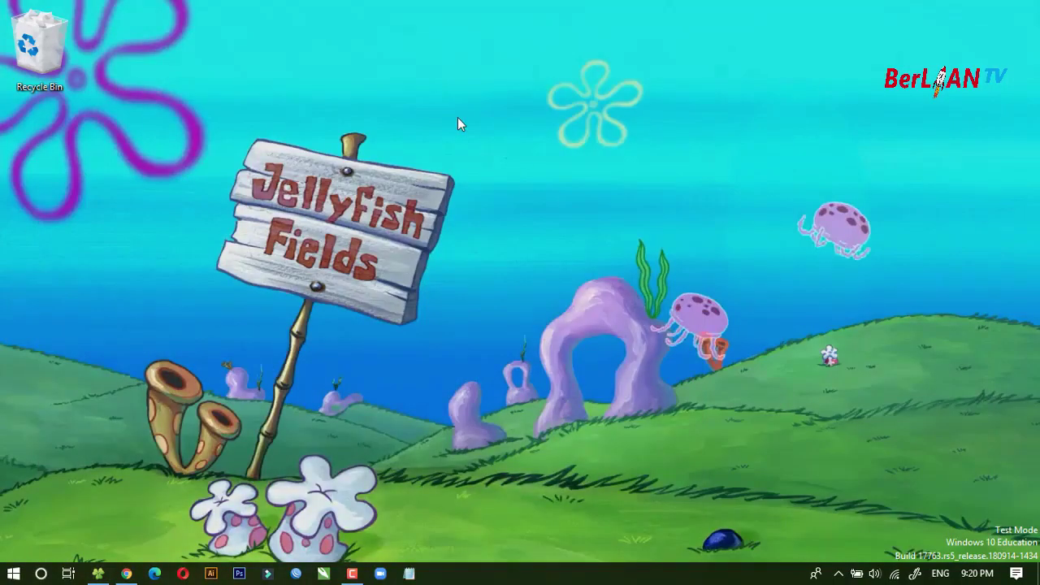
right_click(502, 157)
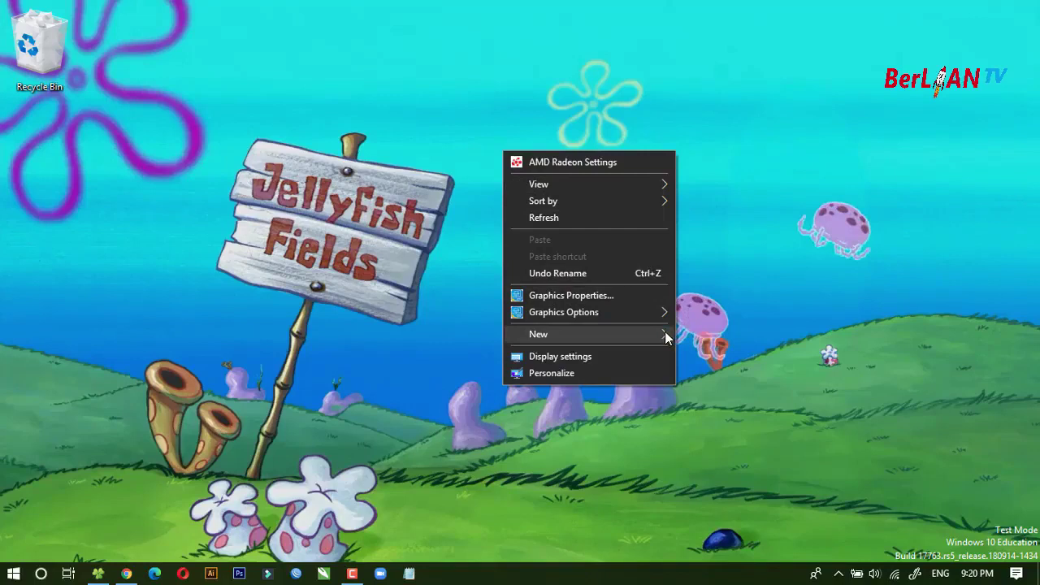
mouse_move(664, 332)
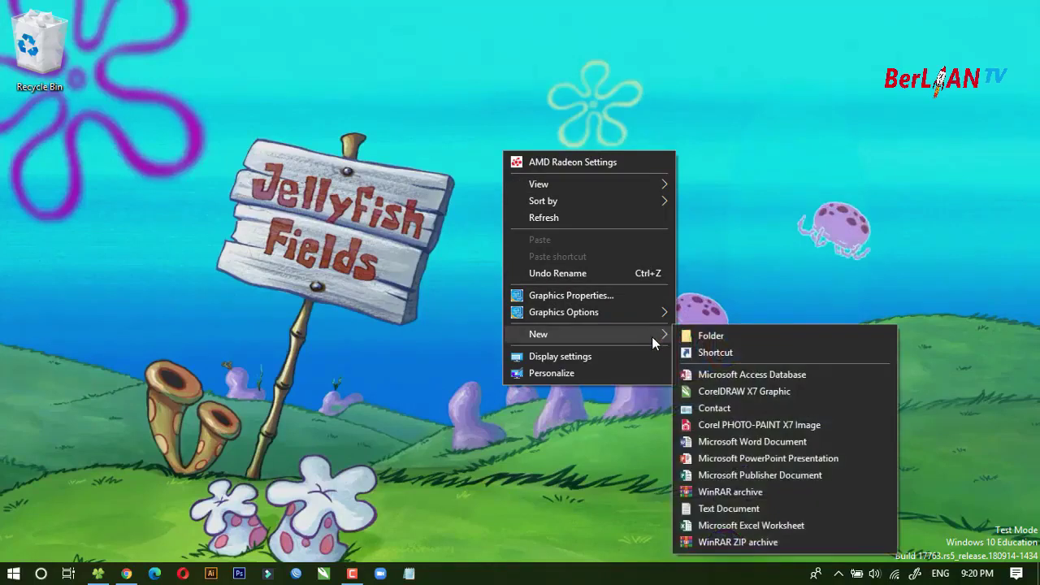
click(709, 336)
text(COBA)
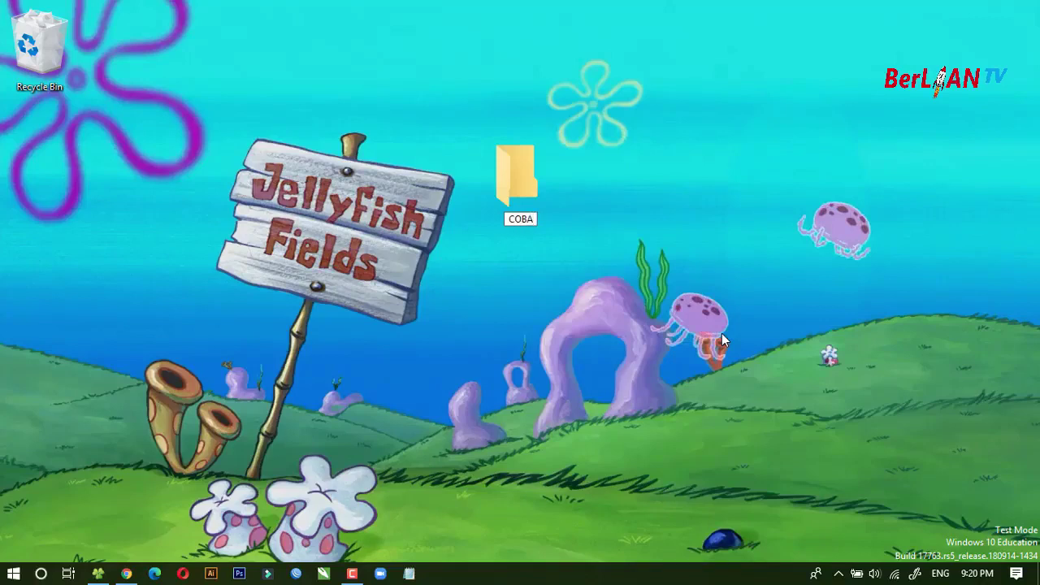
text( 4)
key(Return)
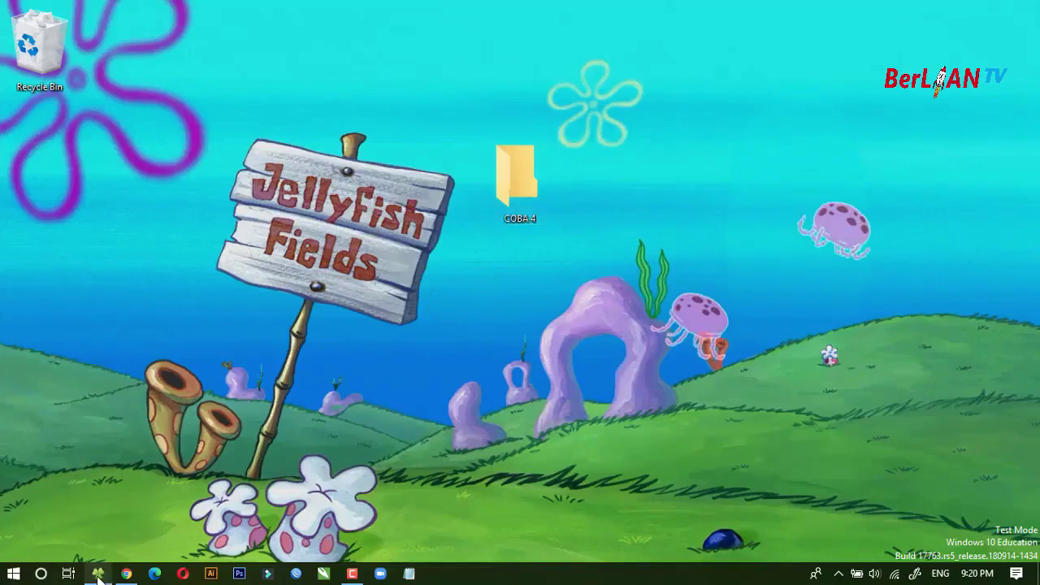
Step: Return to File Explorer and rename the folder FOLDER COBA in BerLIAN School as COBA 1
click(97, 575)
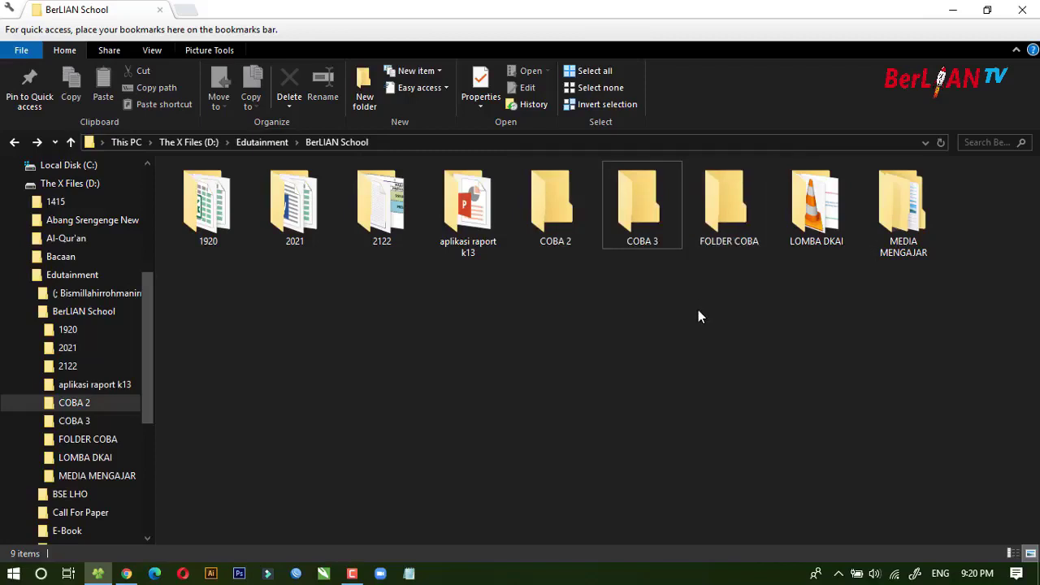
right_click(725, 216)
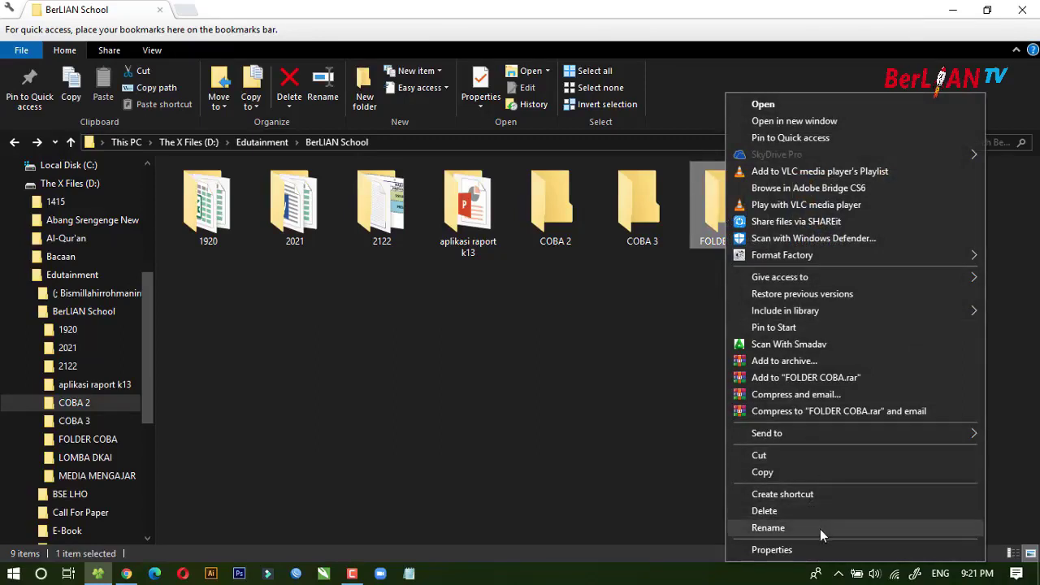
click(768, 528)
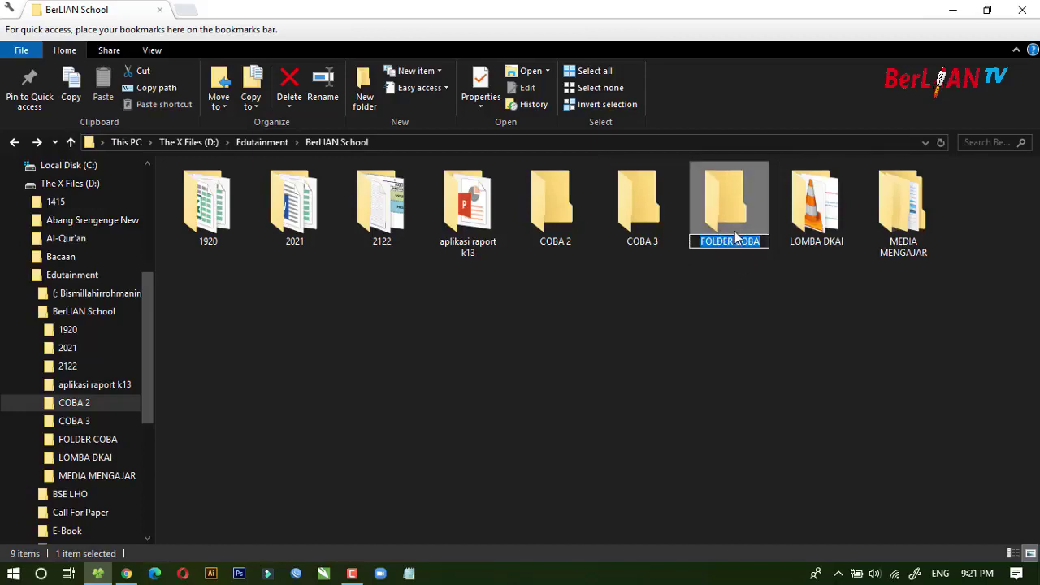
text(COBA)
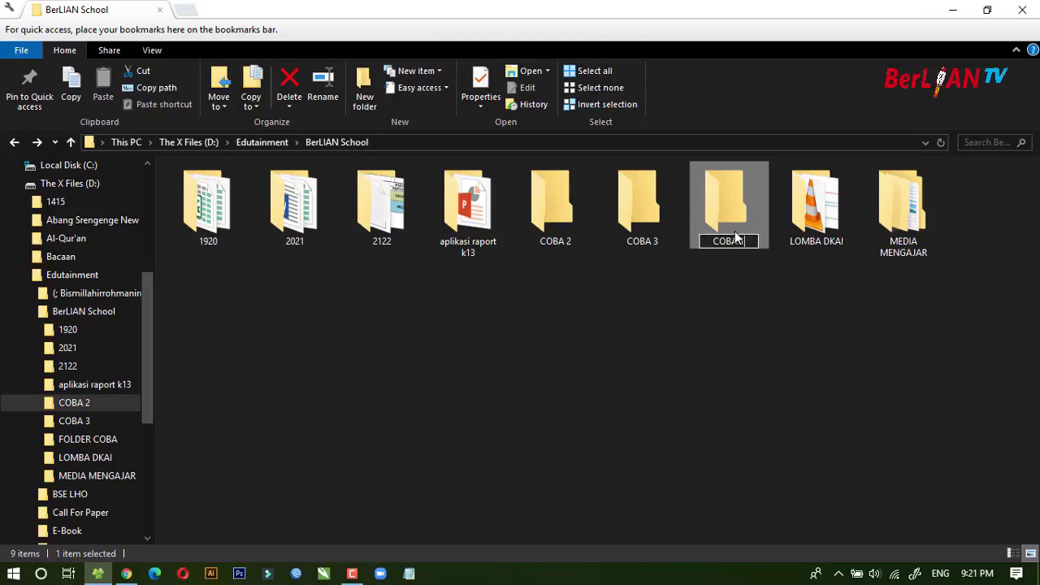
text( 1)
key(Return)
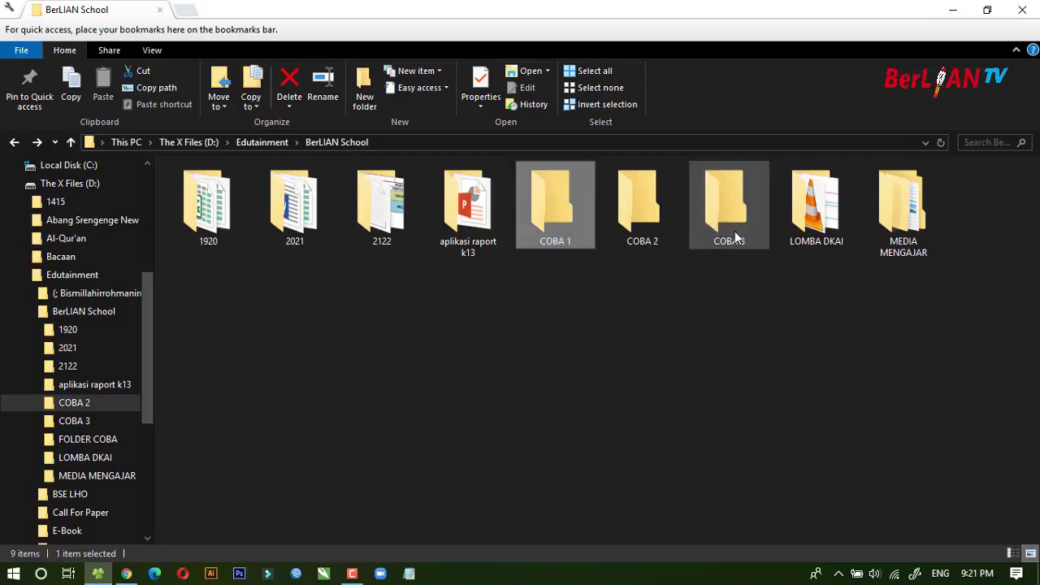
click(713, 288)
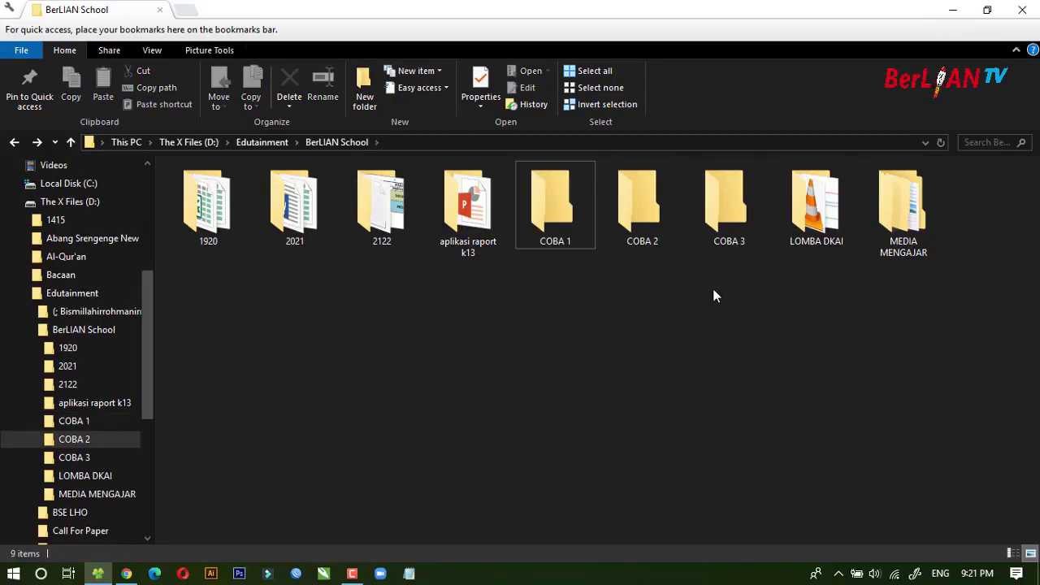